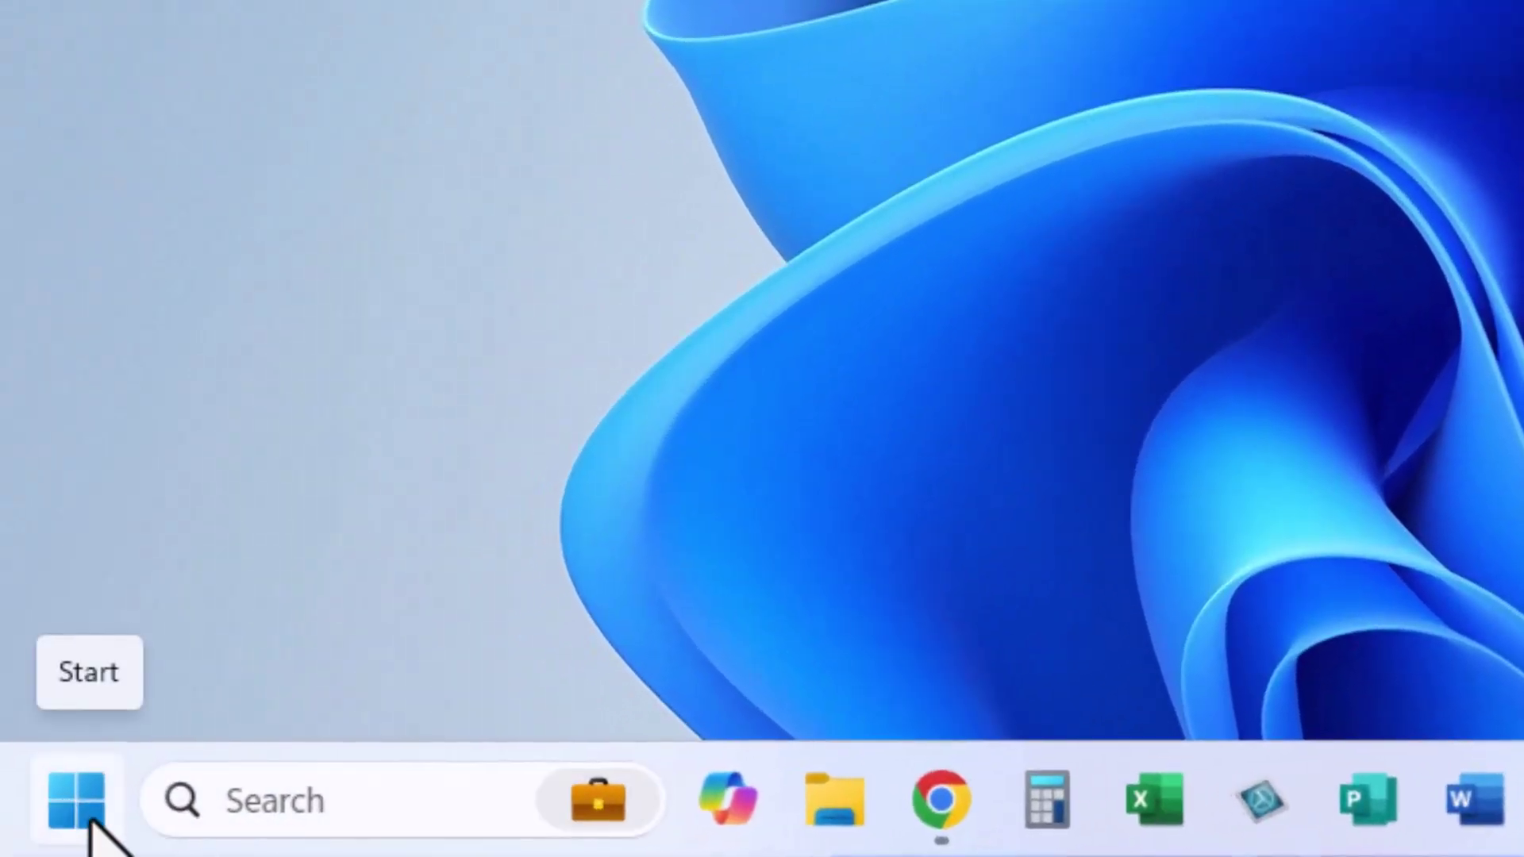
- Search the Start menu for 'priv' and open the Privacy settings result
left_click(92, 819)
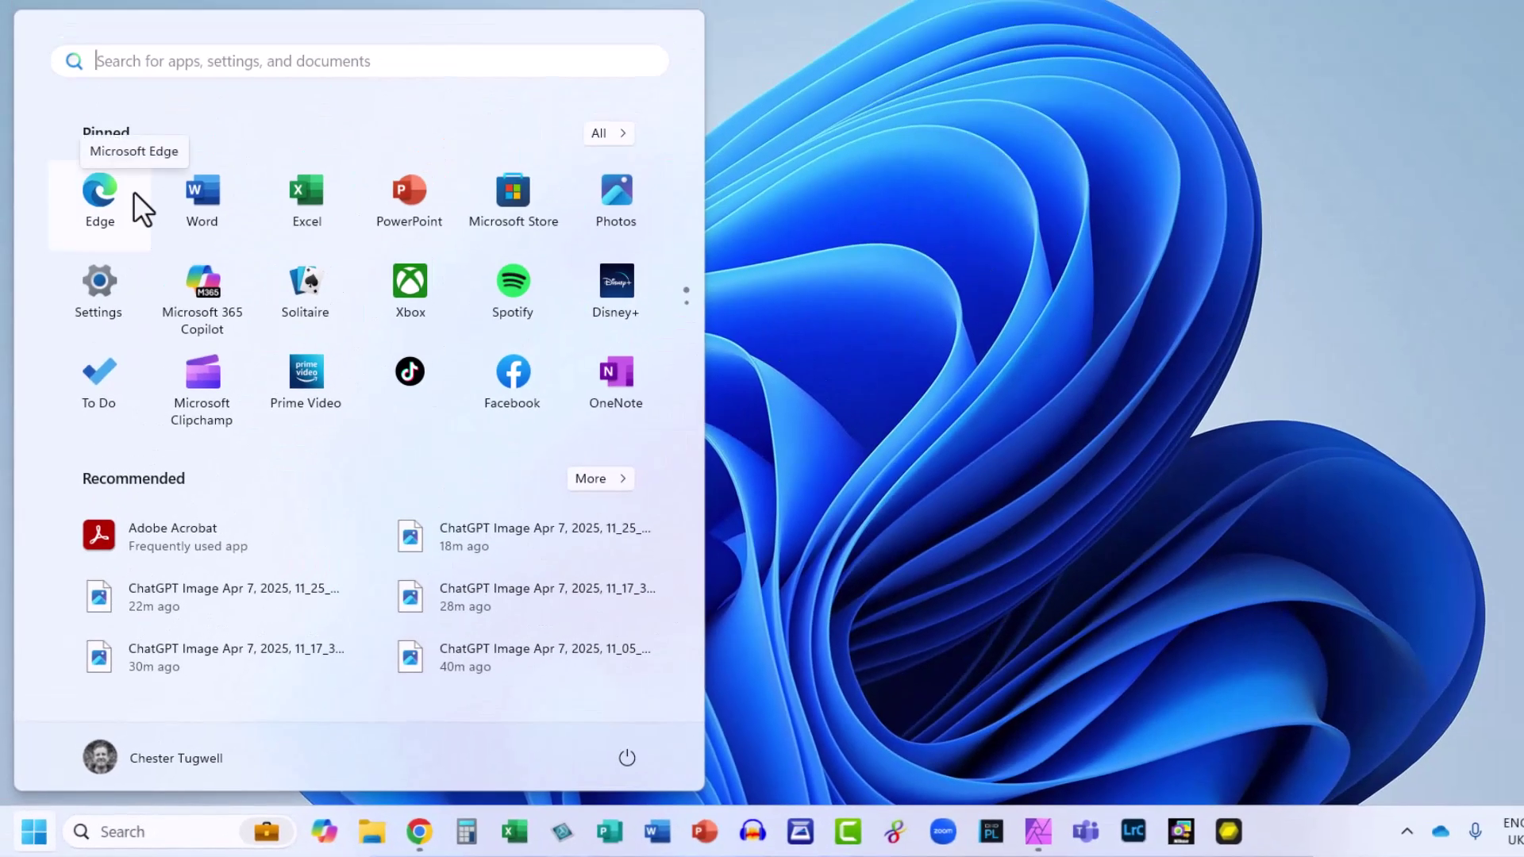
type("priv")
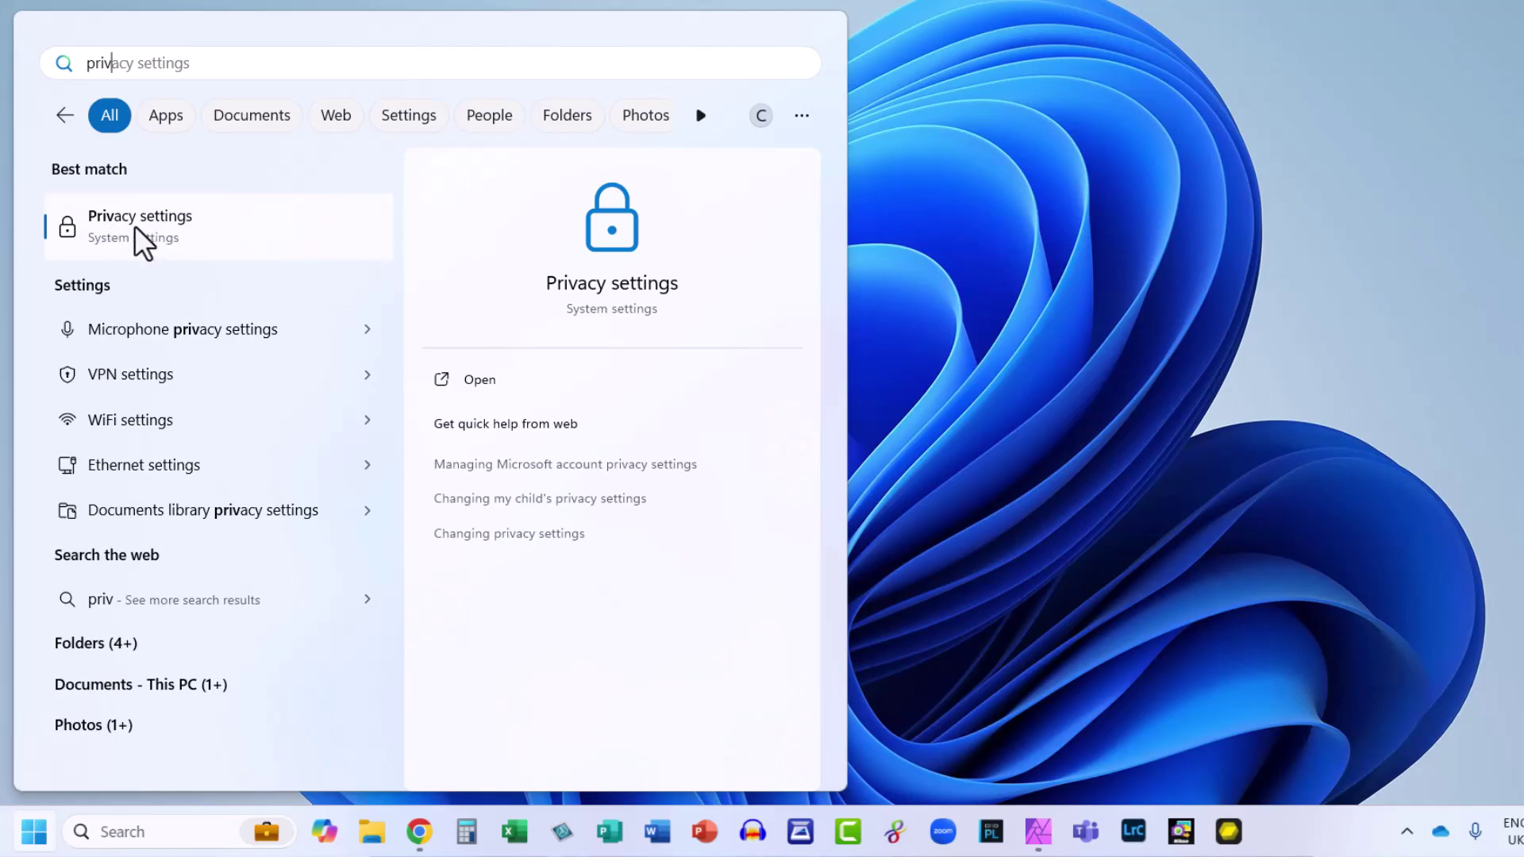
left_click(134, 227)
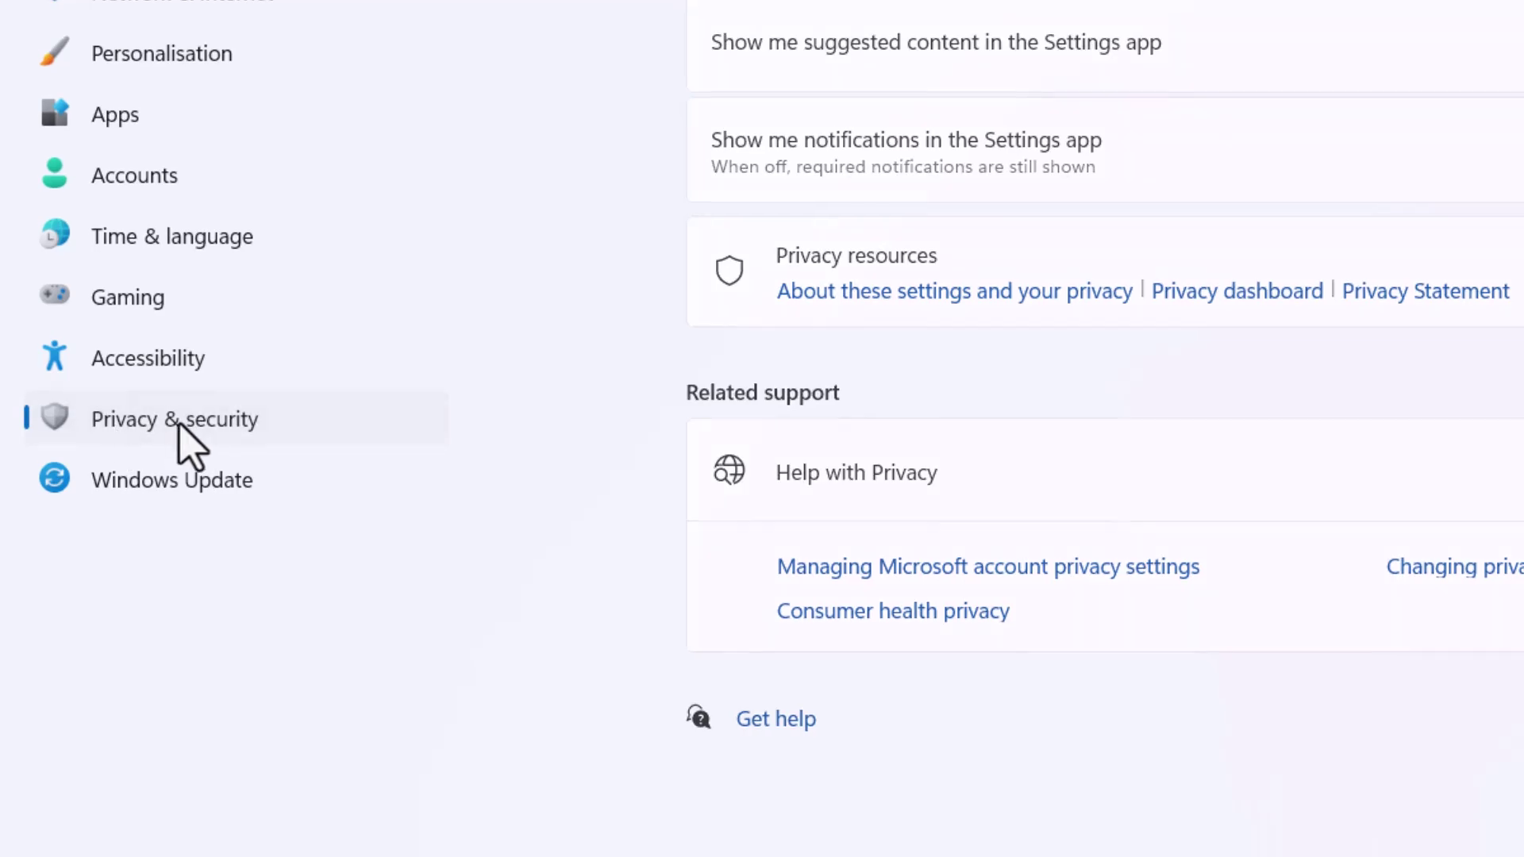
- Go to Privacy & security and then the Microphone app permission page
left_click(185, 441)
scroll(644, 499, "down", 3)
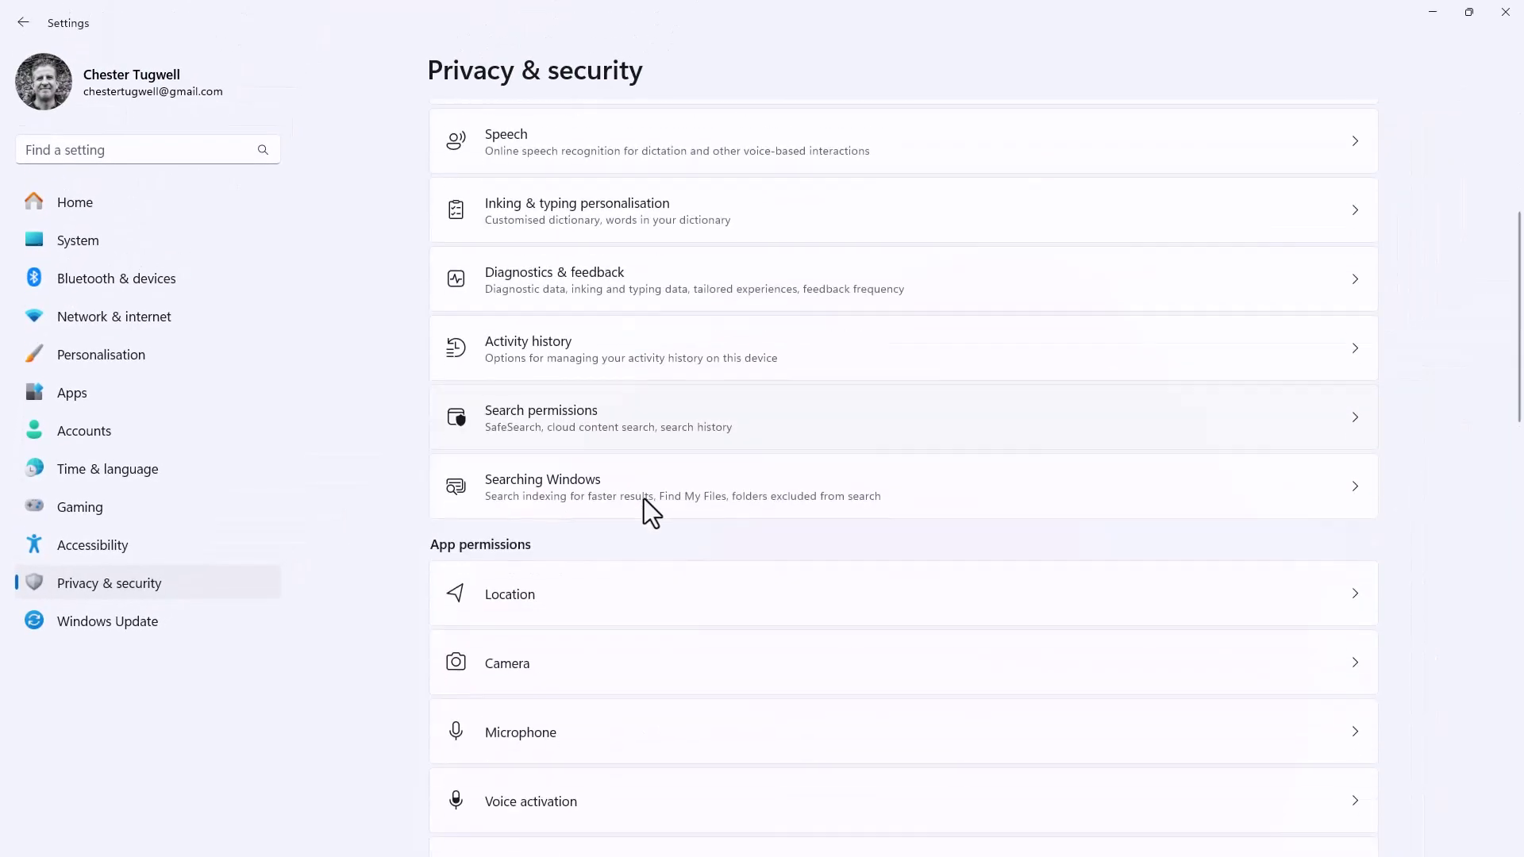
scroll(643, 499, "down", 2)
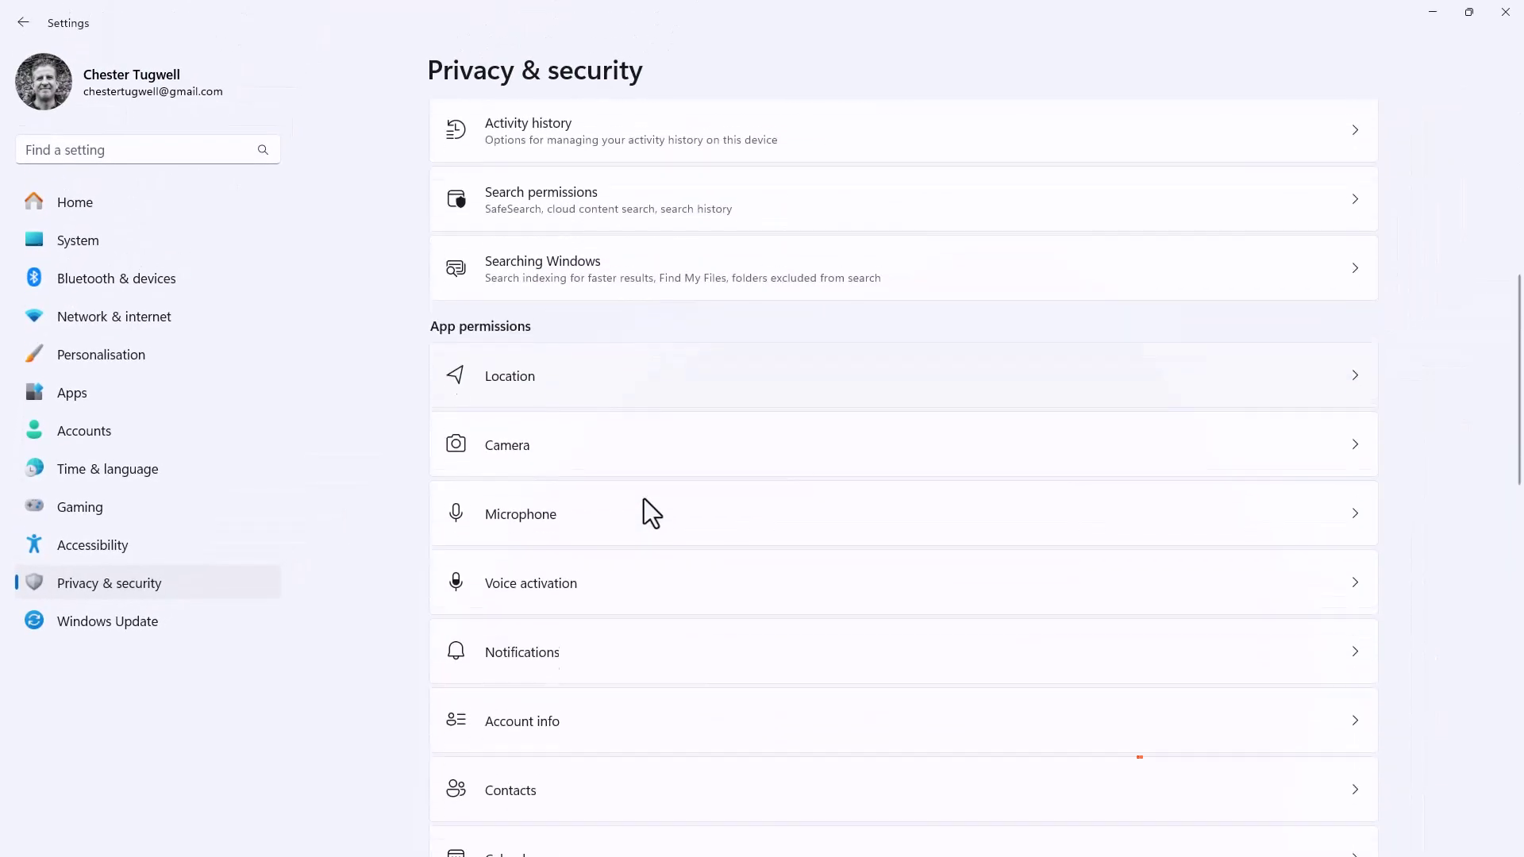
left_click(532, 506)
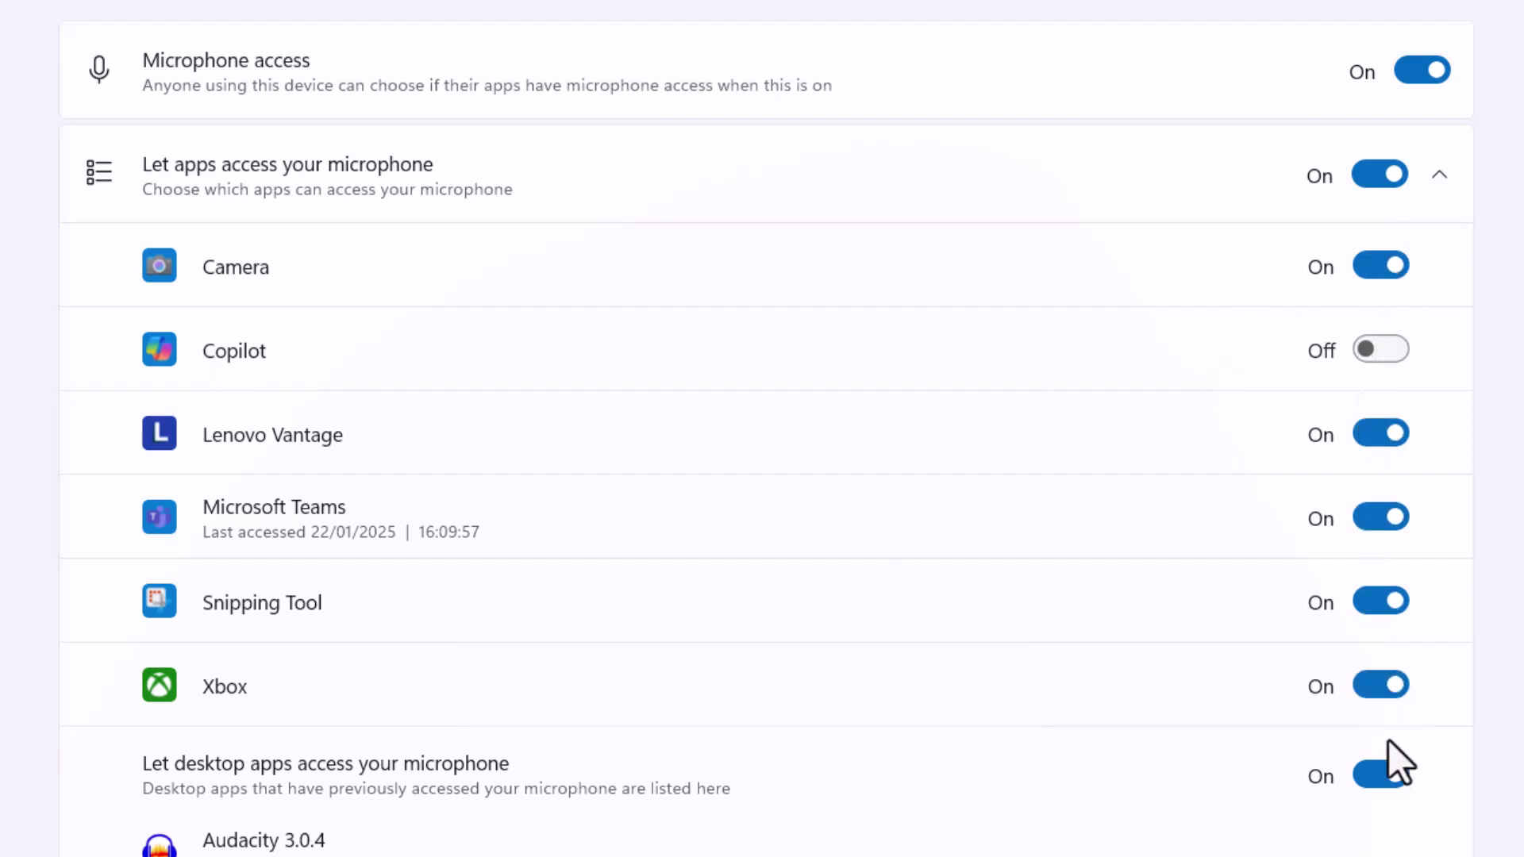
scroll(294, 607, "down", 2)
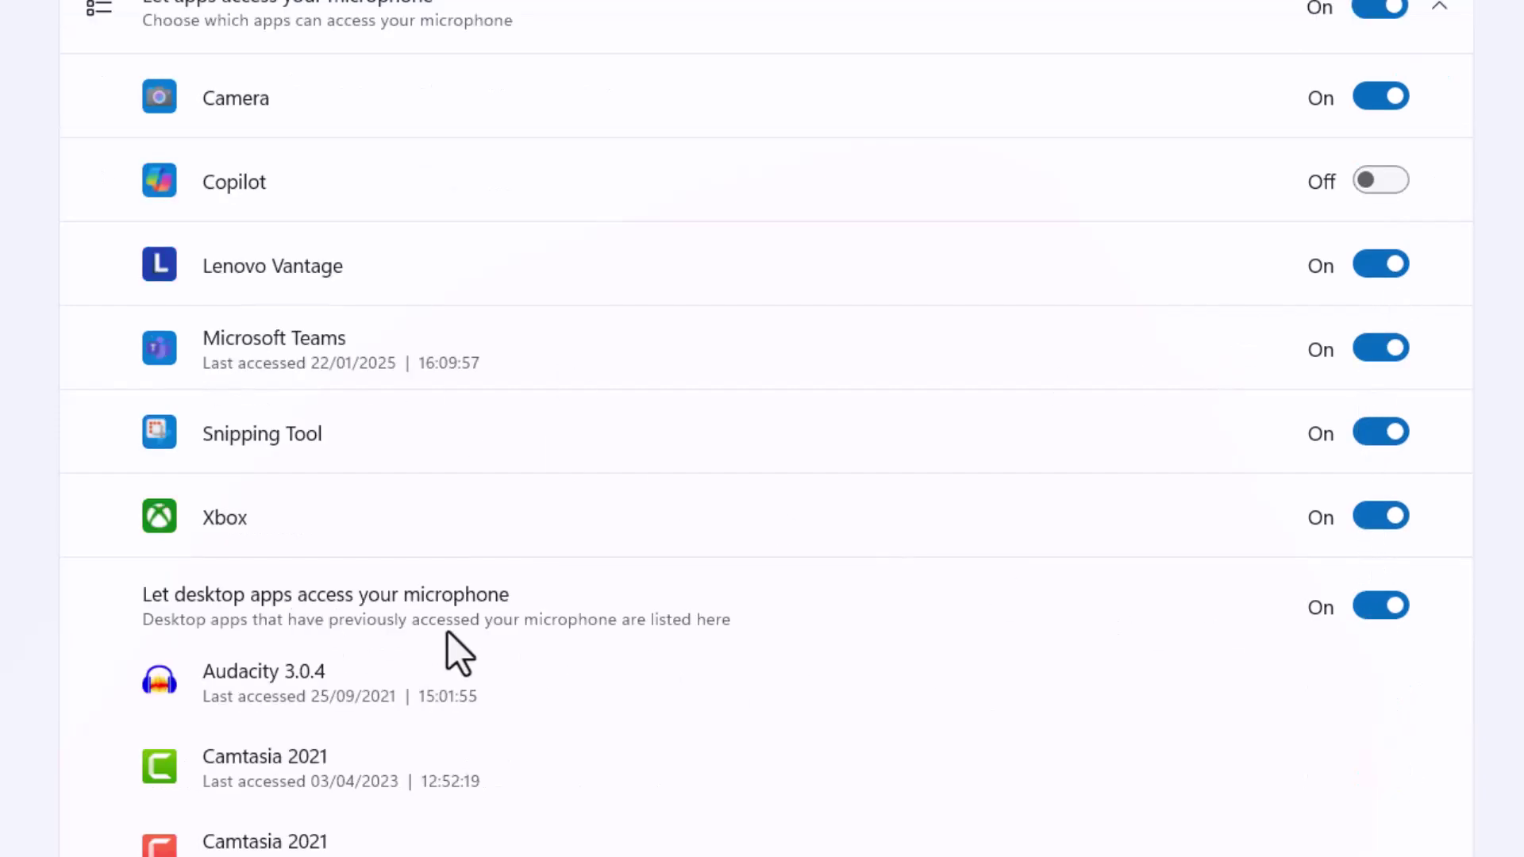
scroll(448, 631, "down", 4)
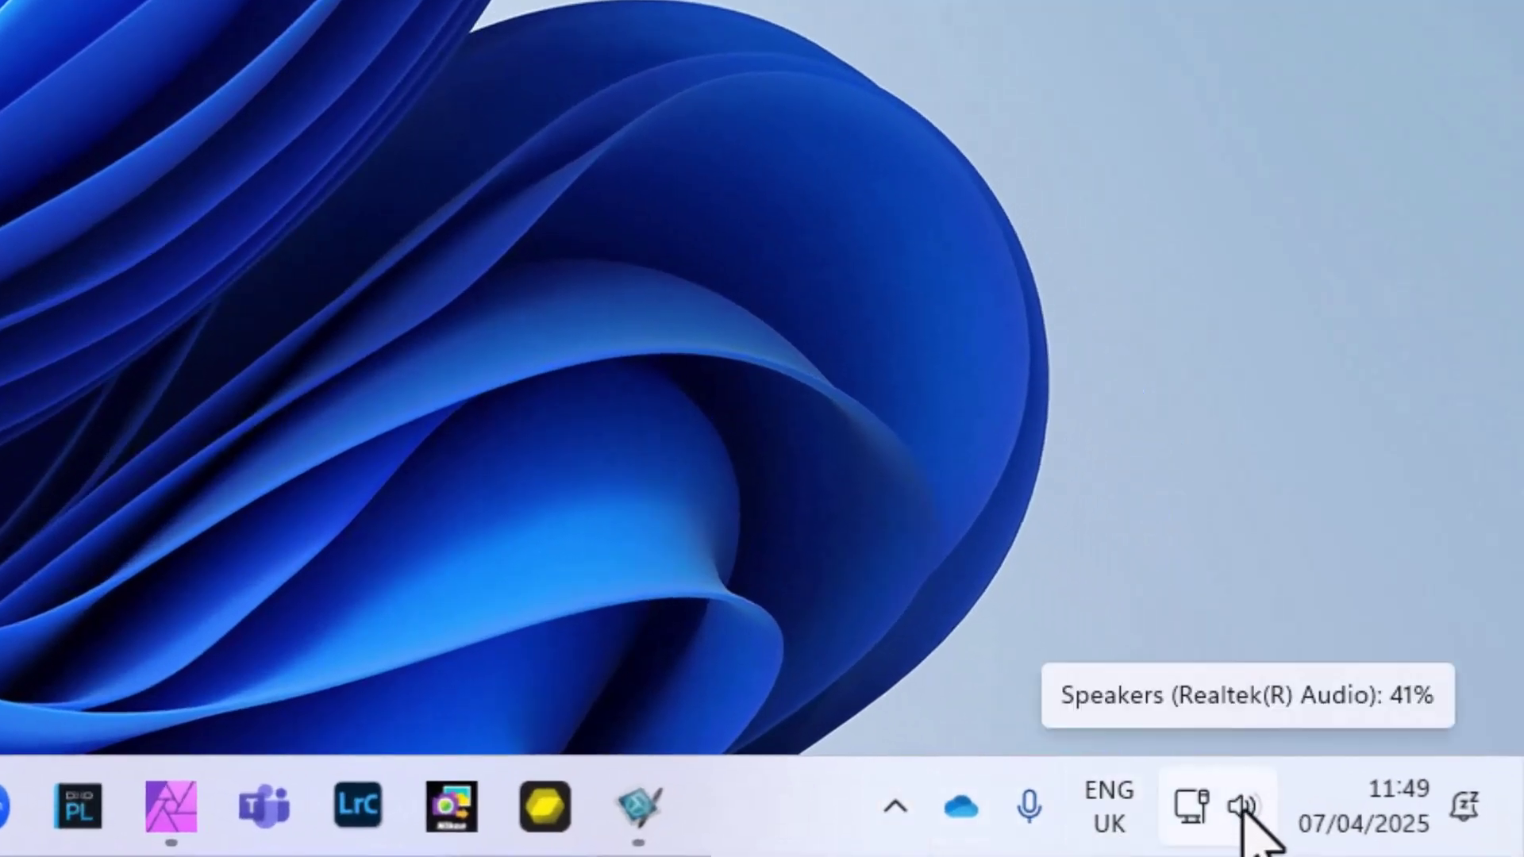
- Open Sound settings from the taskbar speaker icon to view the Yeti input
mouse_move(1242, 807)
right_click(1244, 809)
left_click(1174, 706)
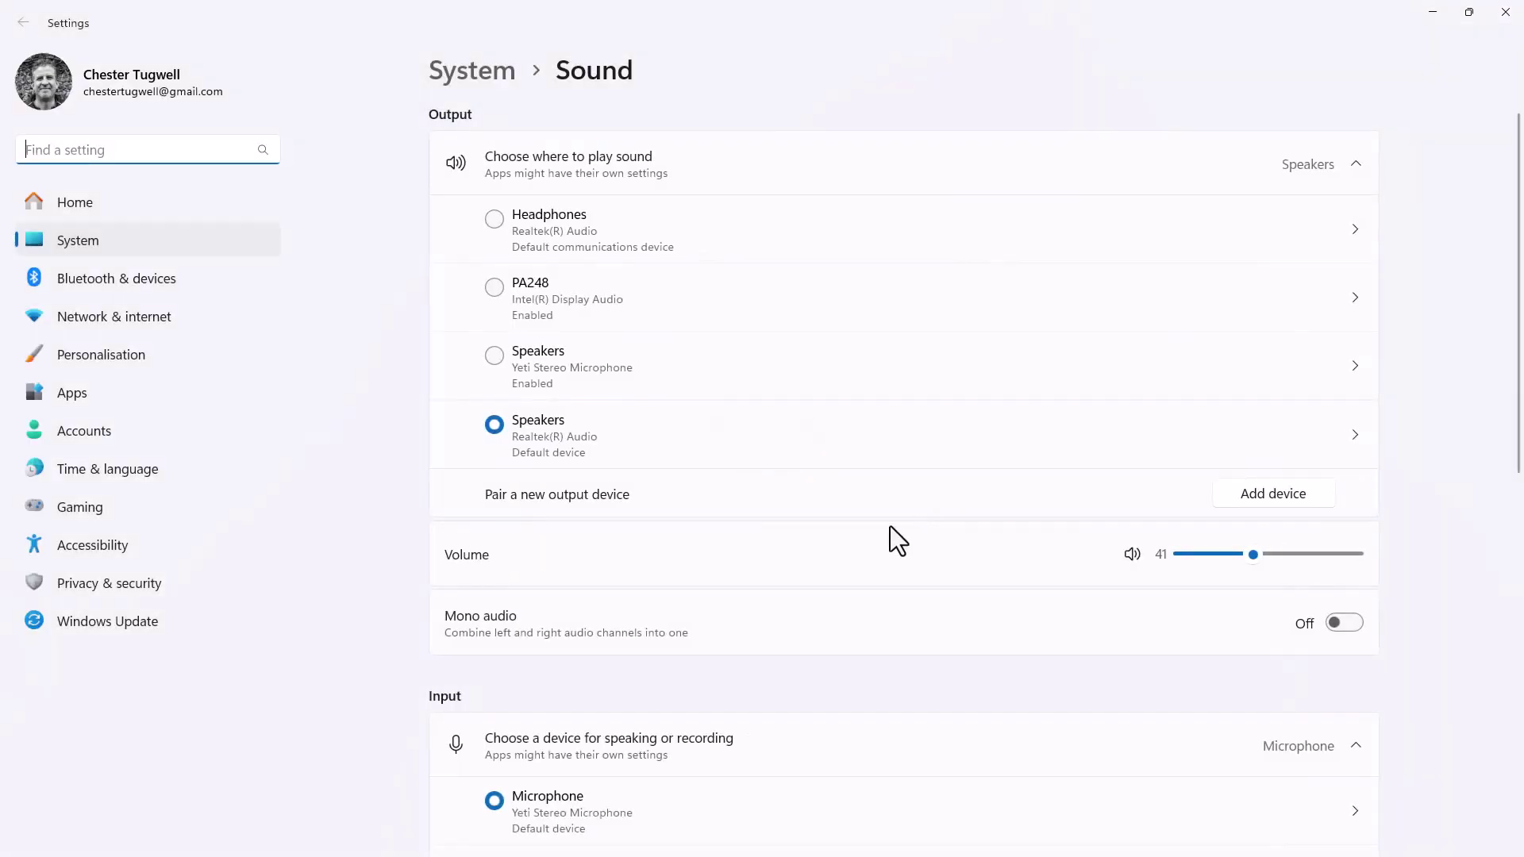
scroll(890, 525, "down", 2)
scroll(775, 558, "down", 4)
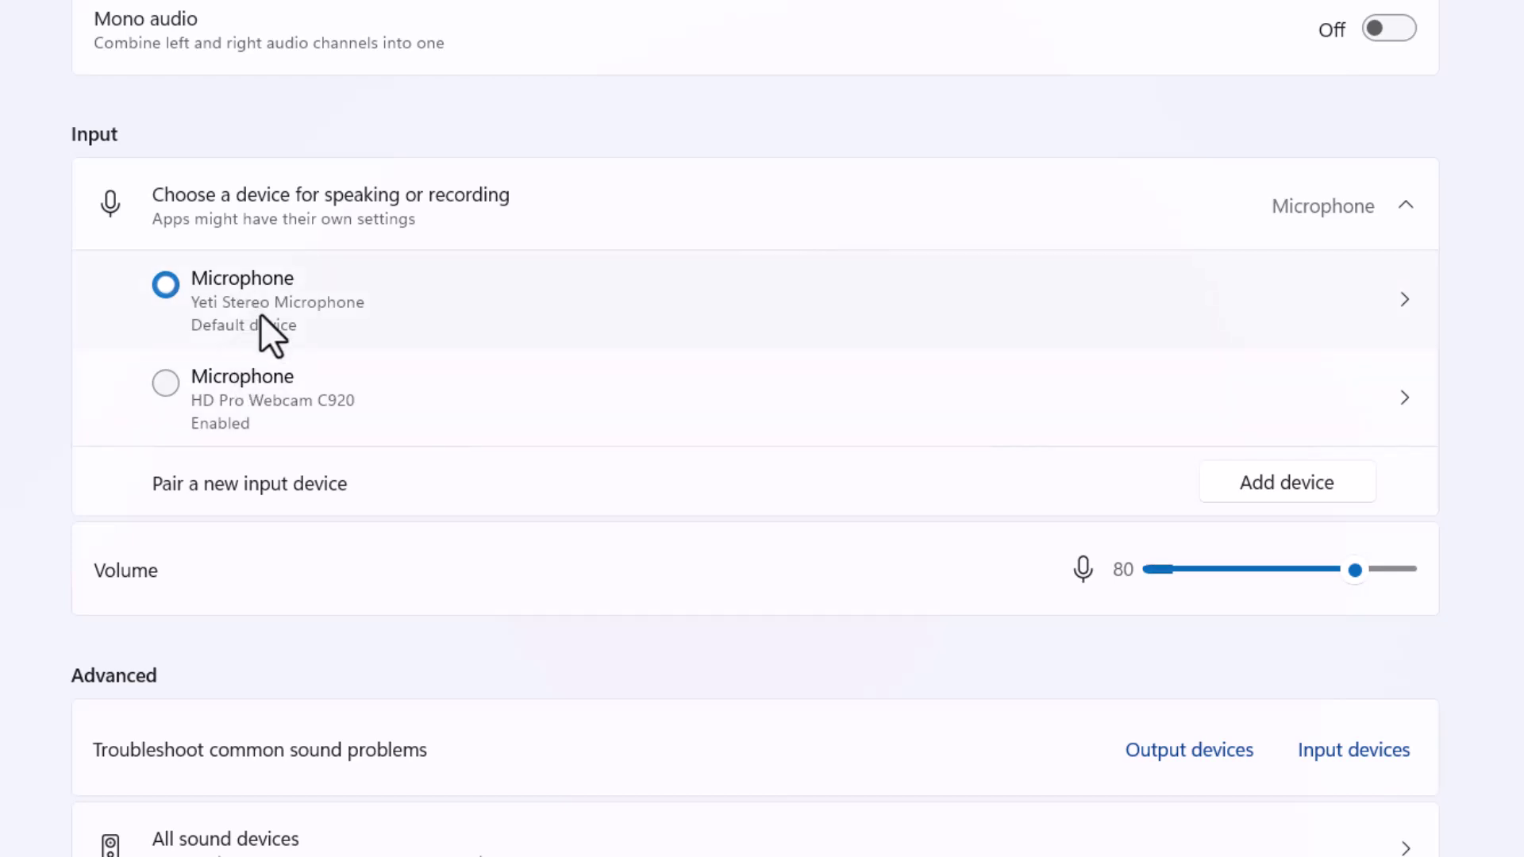
- Set the Yeti Stereo Microphone's input volume to 83 in its device properties
left_click(1405, 302)
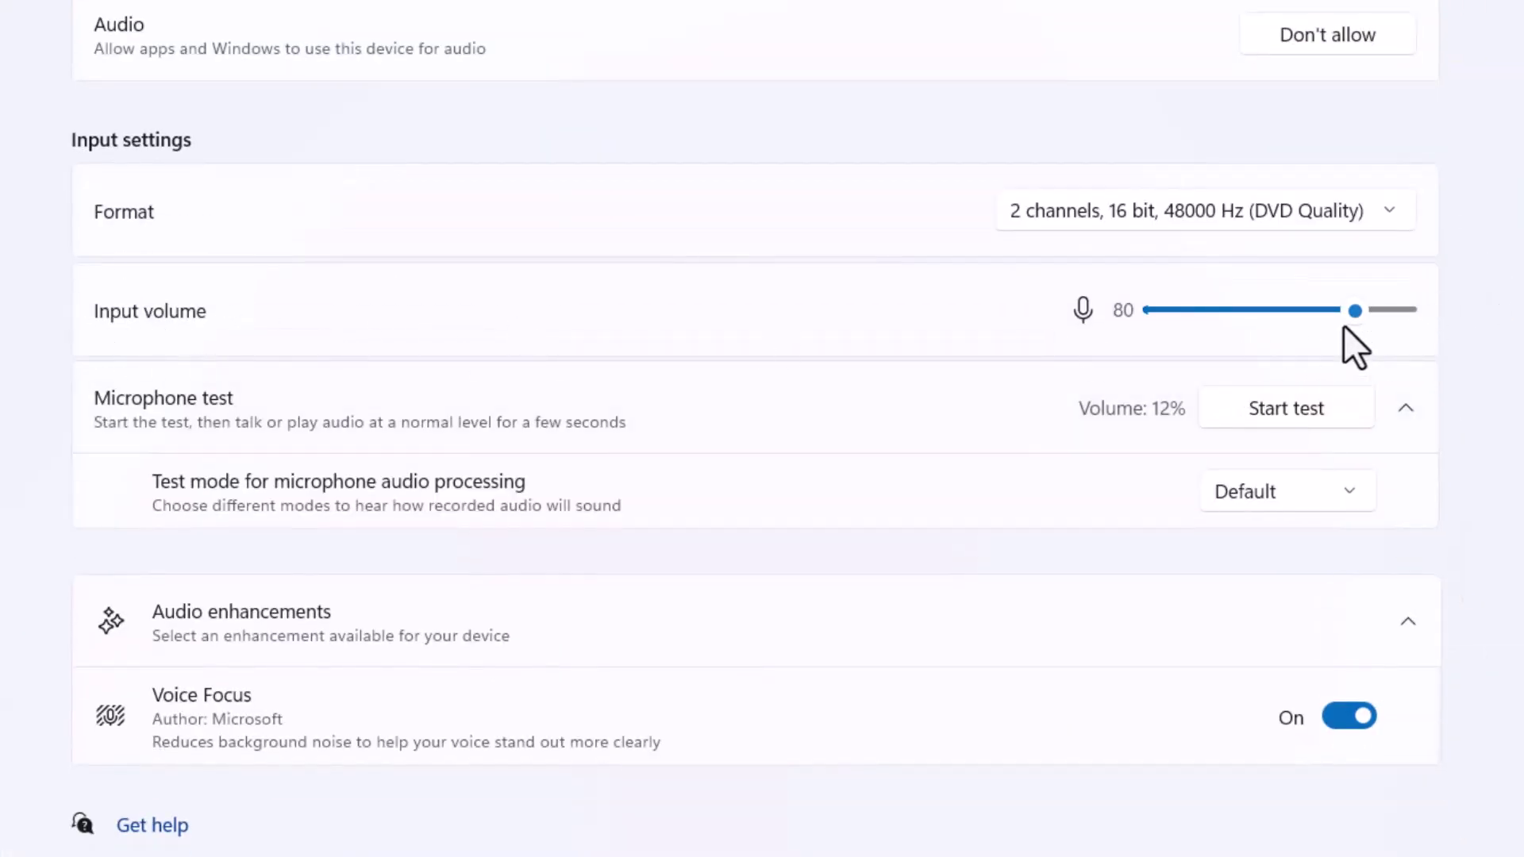
mouse_move(1354, 310)
left_click_drag(1354, 312, 1291, 313)
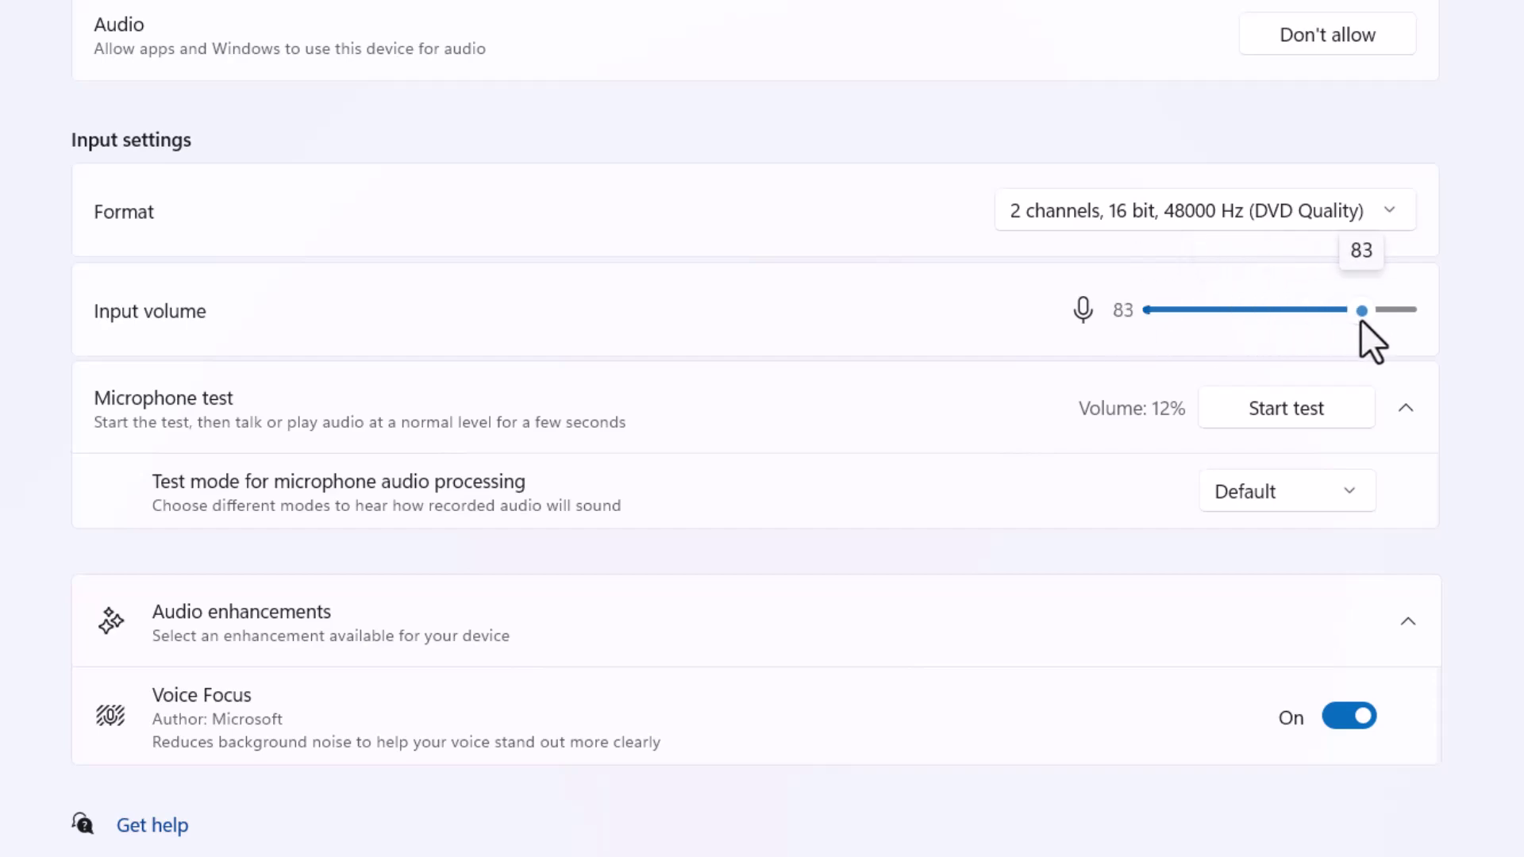
left_click_drag(1290, 313, 1357, 313)
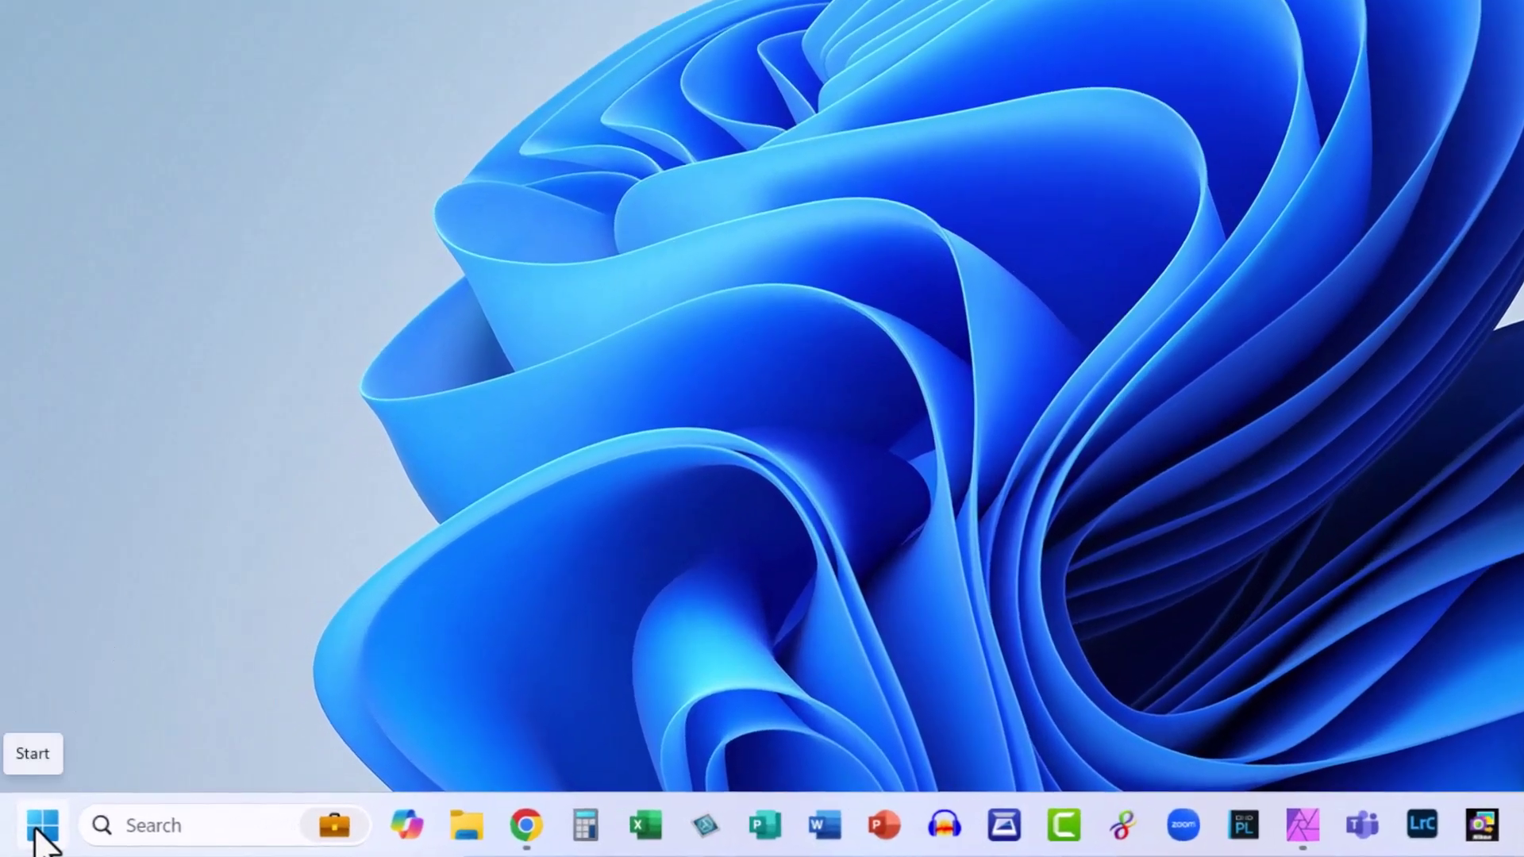
- Launch Device Manager and expand the Audio inputs and outputs category
right_click(42, 836)
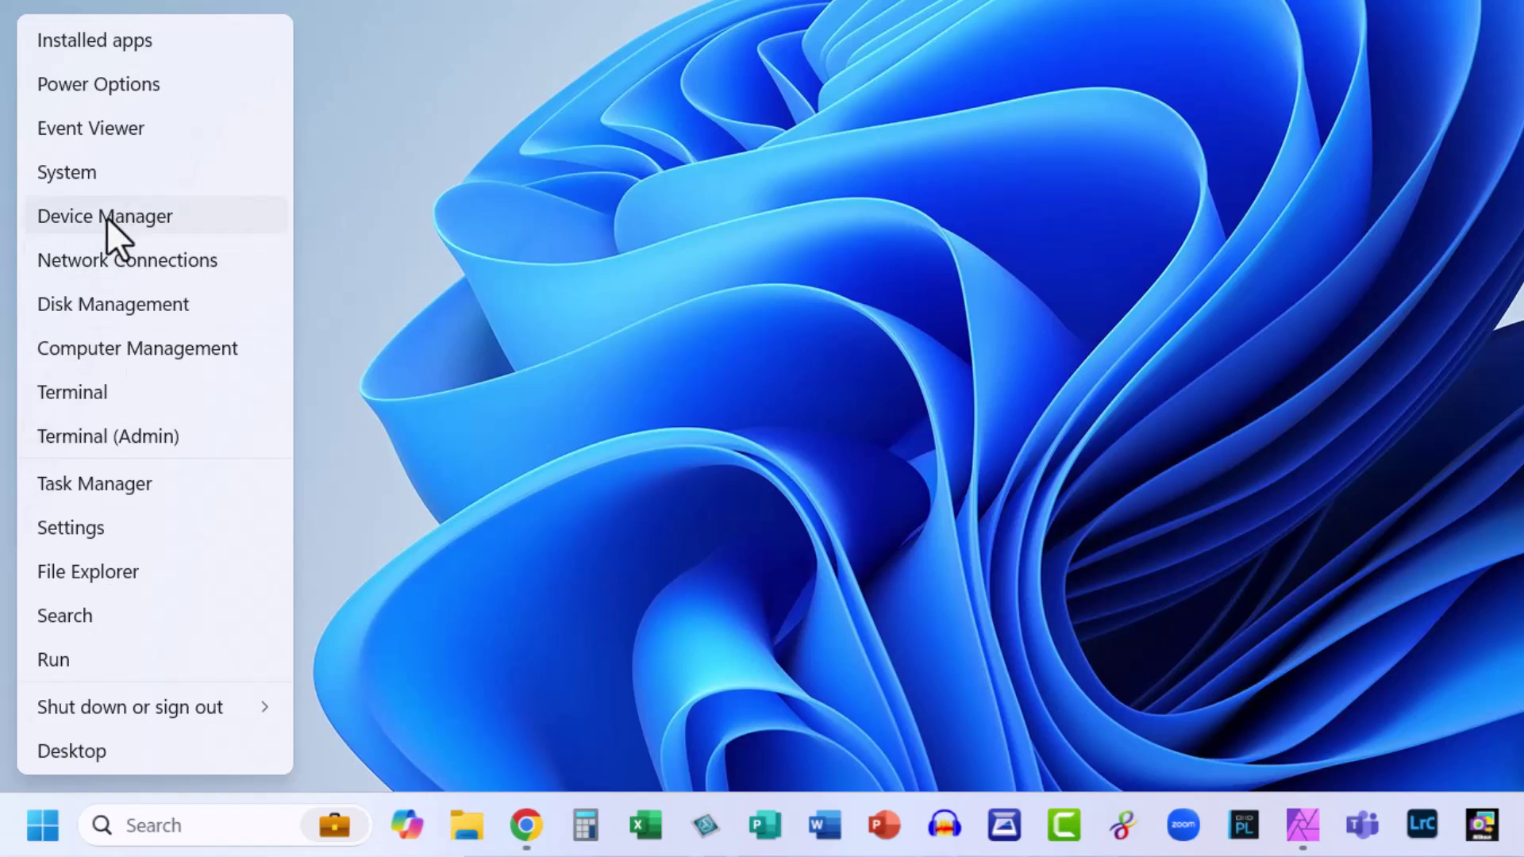
left_click(106, 216)
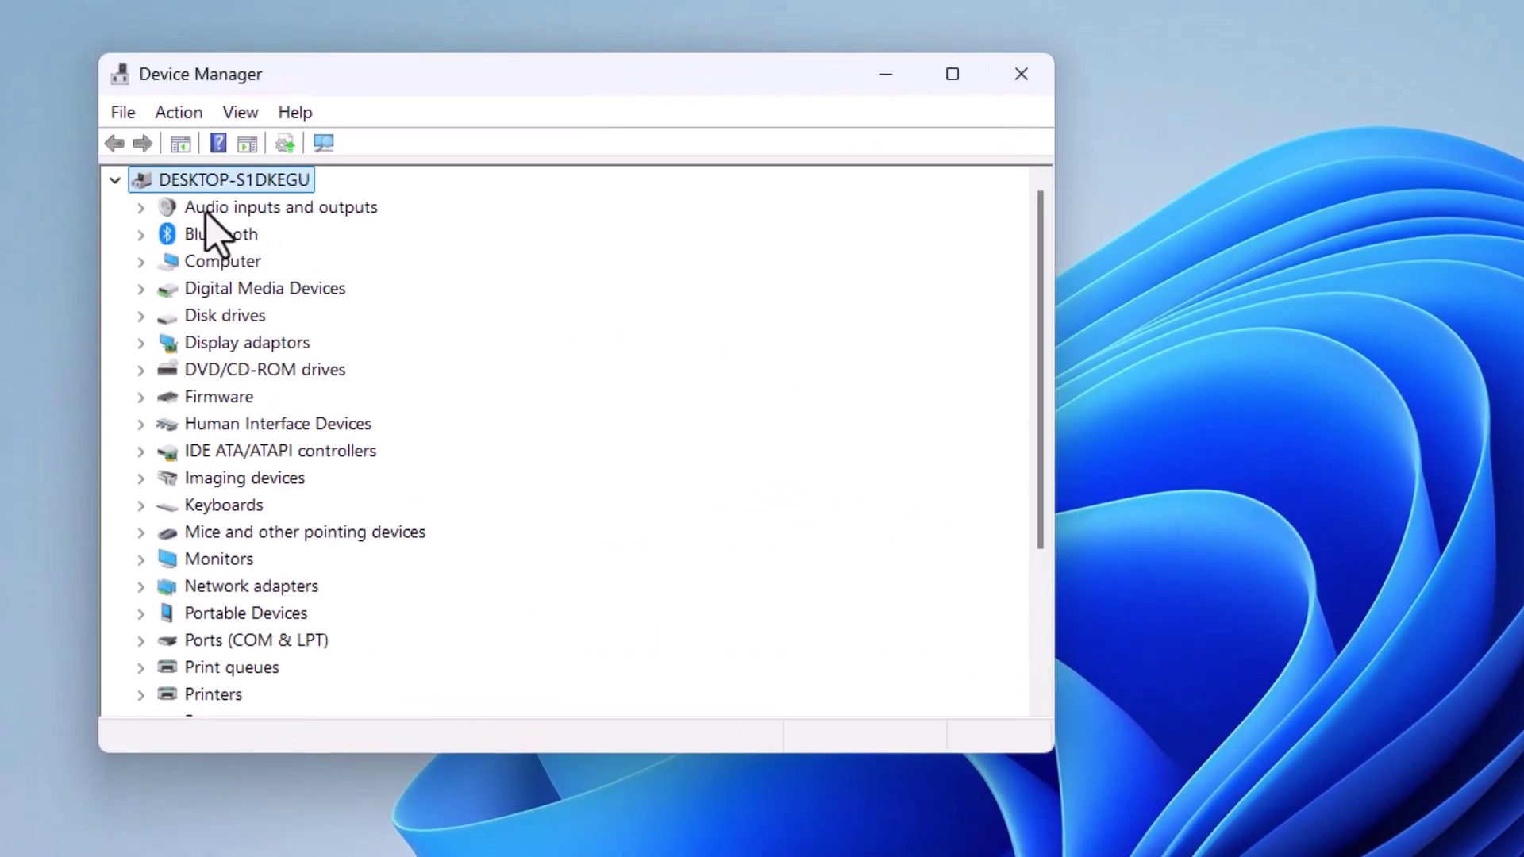
left_click(140, 208)
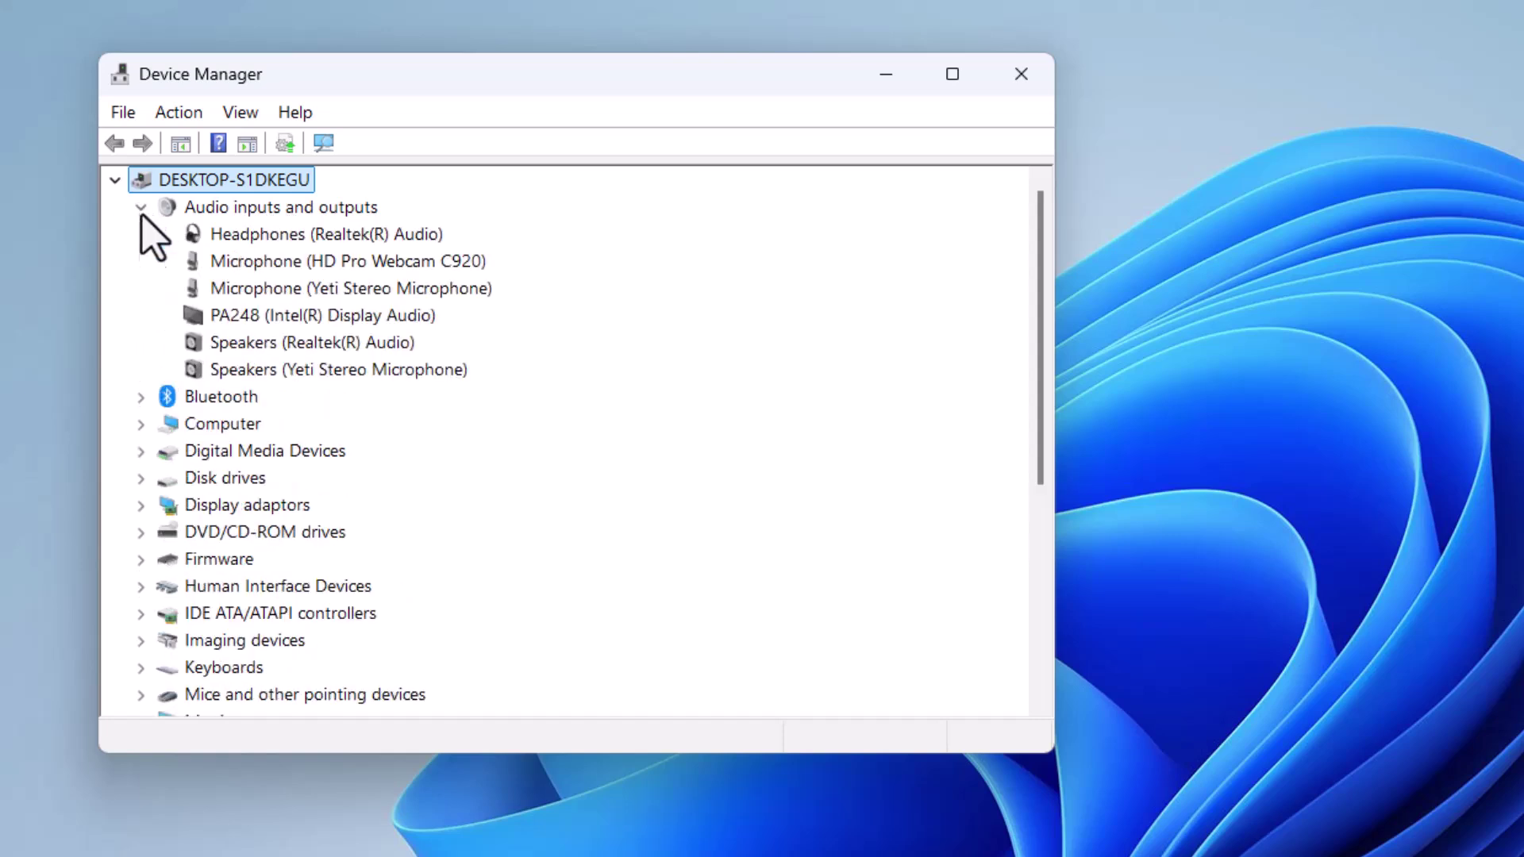
- Select the Yeti Stereo Microphone and show its menu with the Uninstall device option
left_click(255, 290)
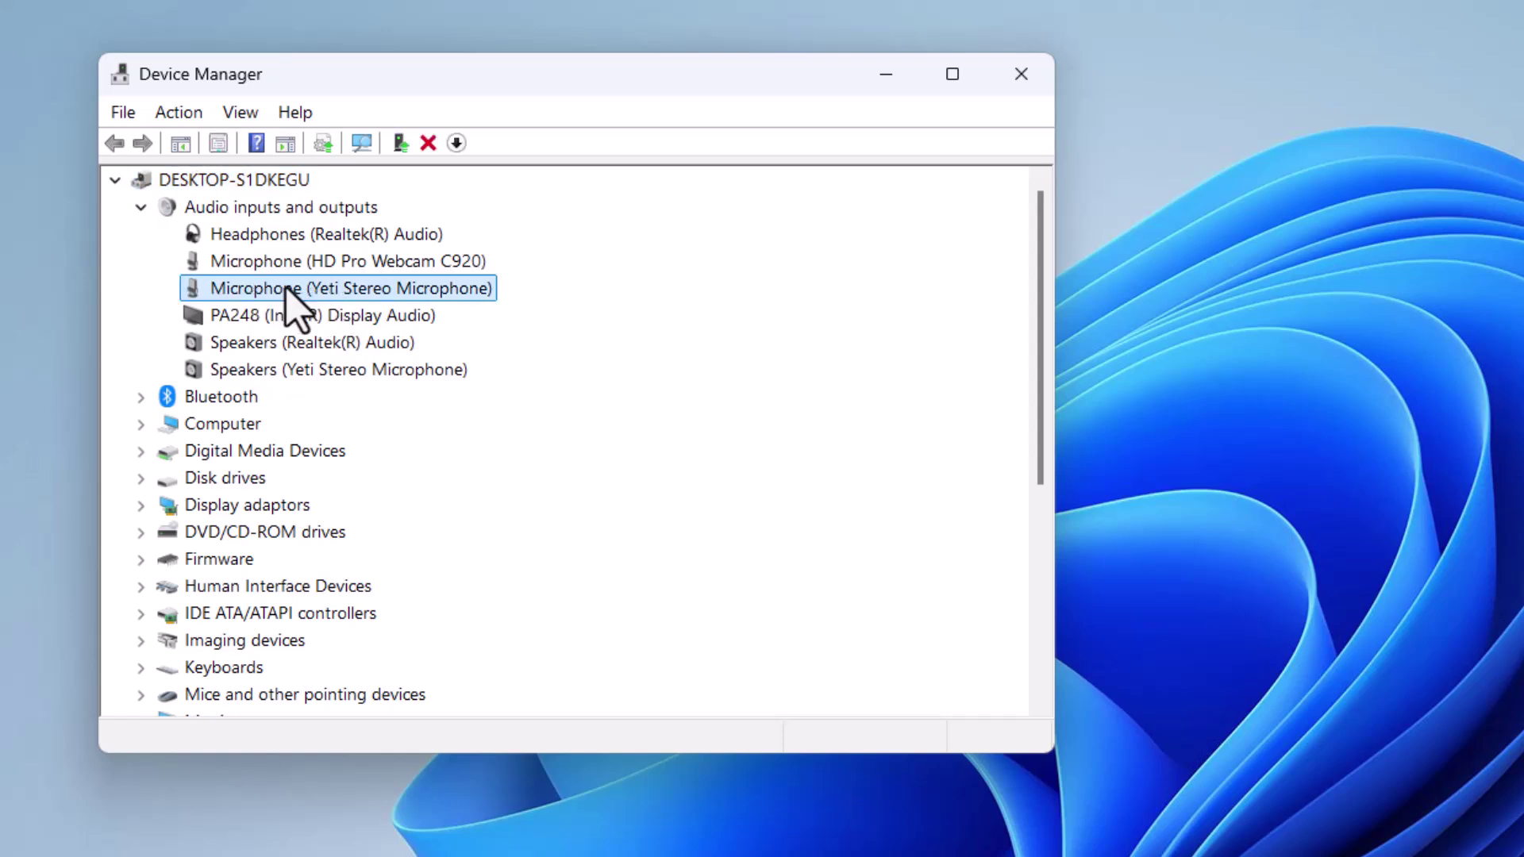
right_click(287, 290)
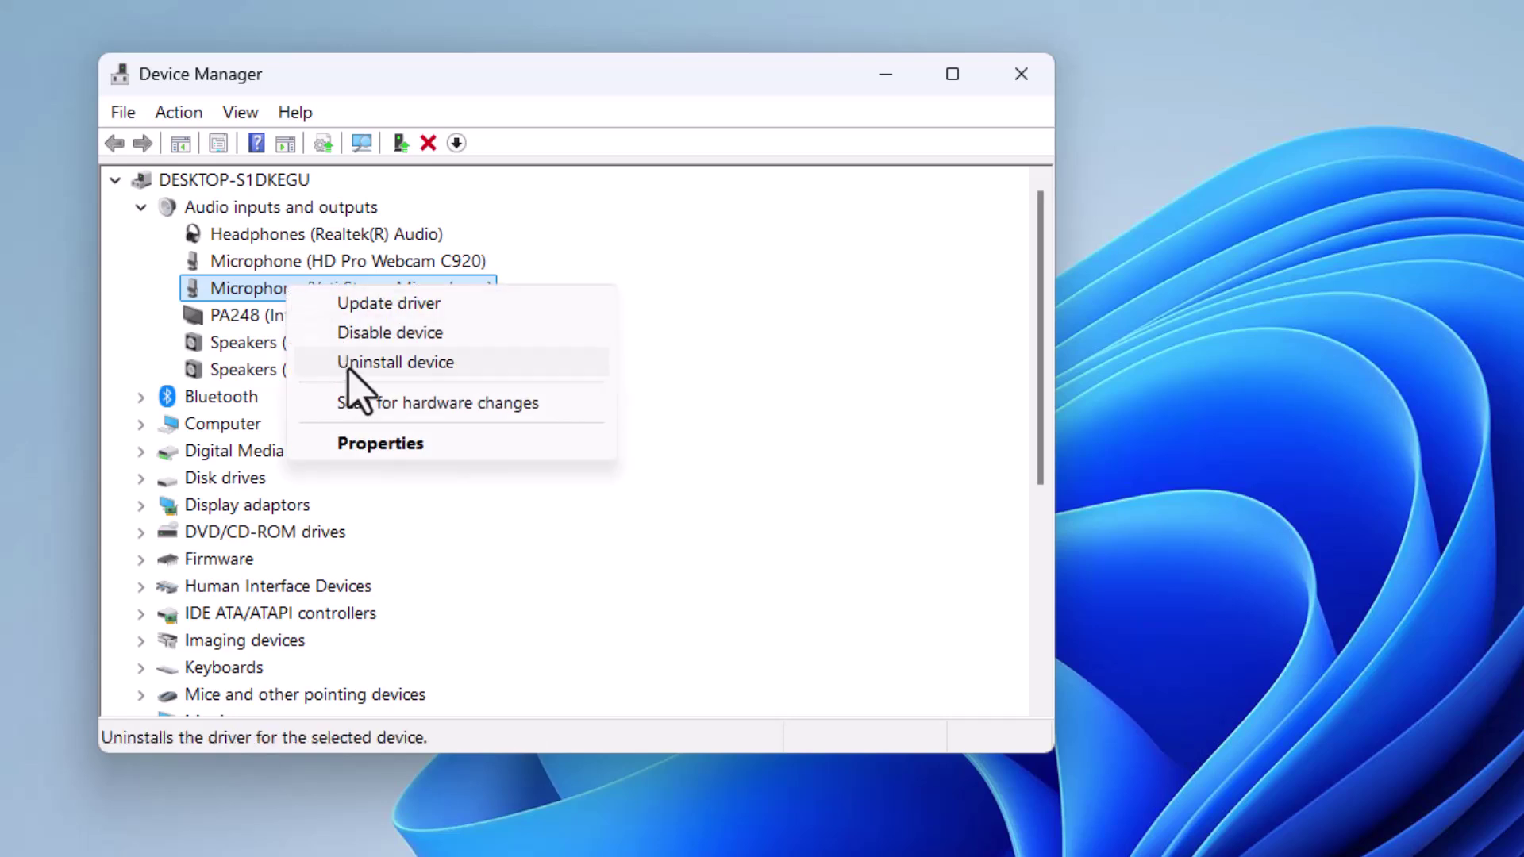